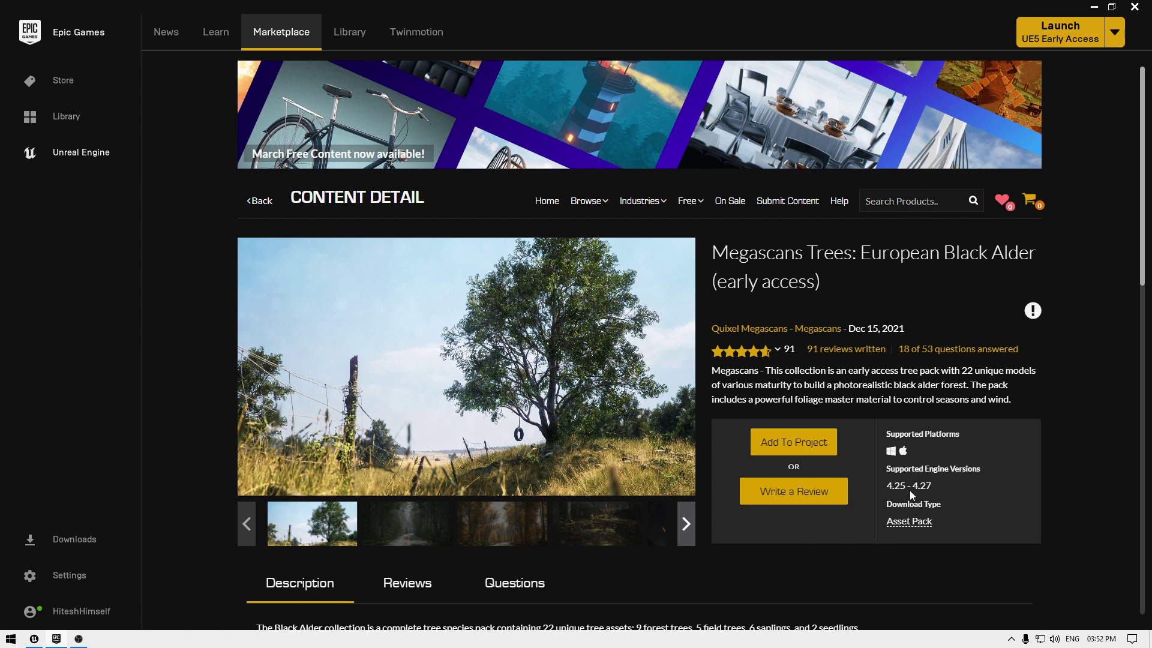
left_click(34, 640)
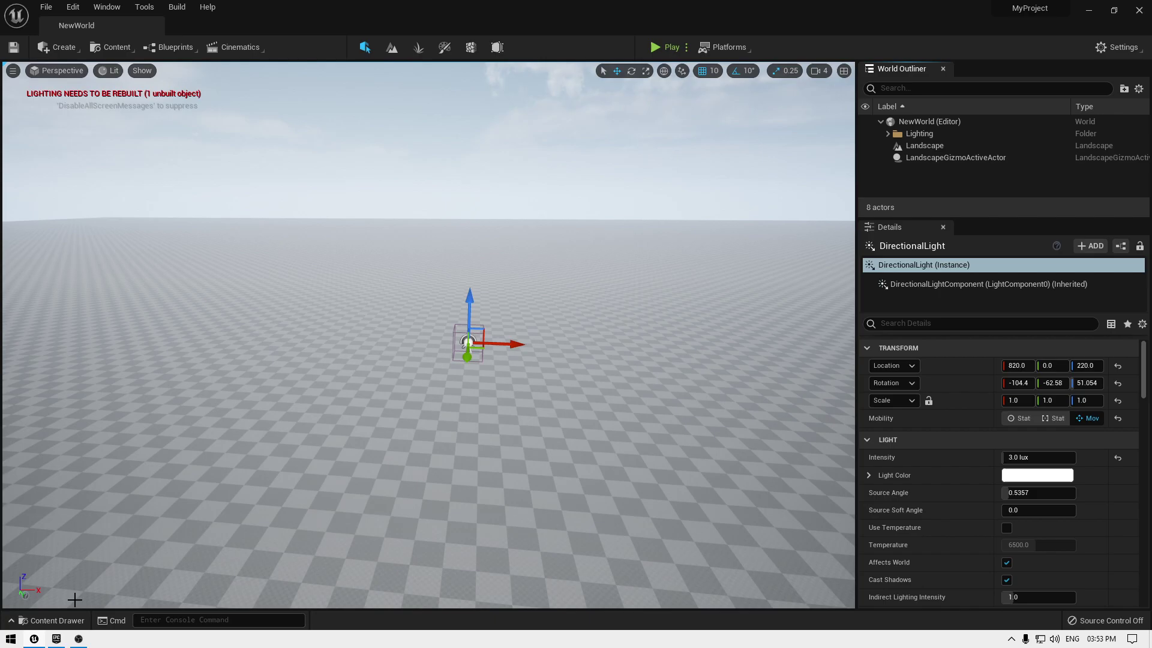
left_click(60, 638)
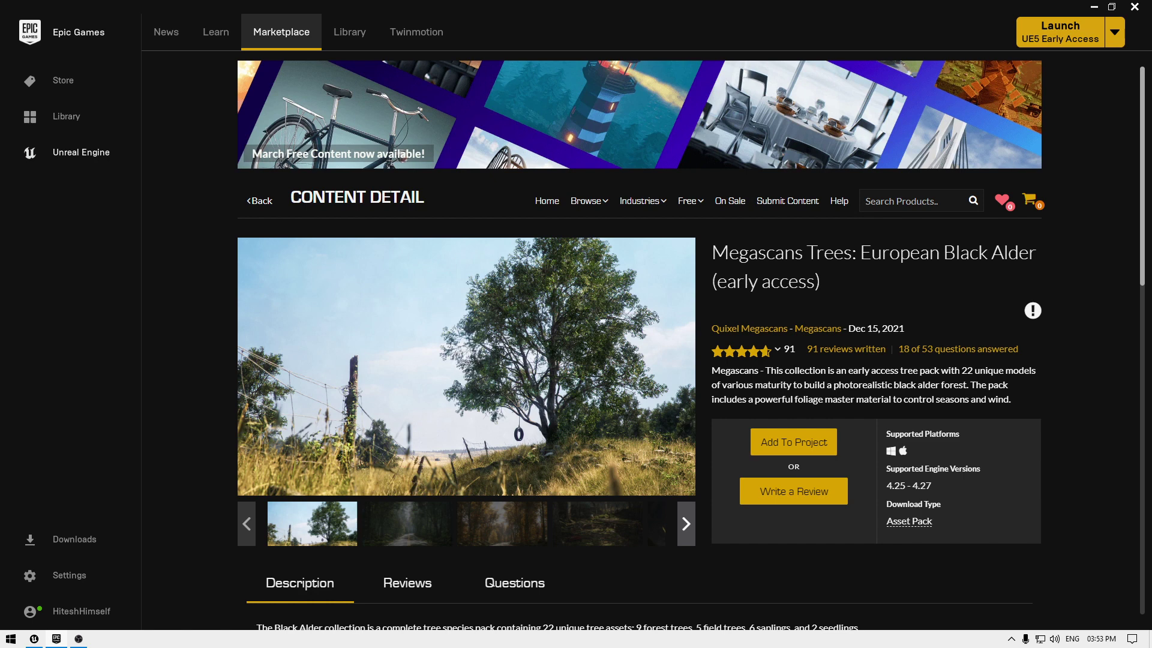
Scroll down the Black Alder pack page to read its full description
scroll(640, 336, "down", 1)
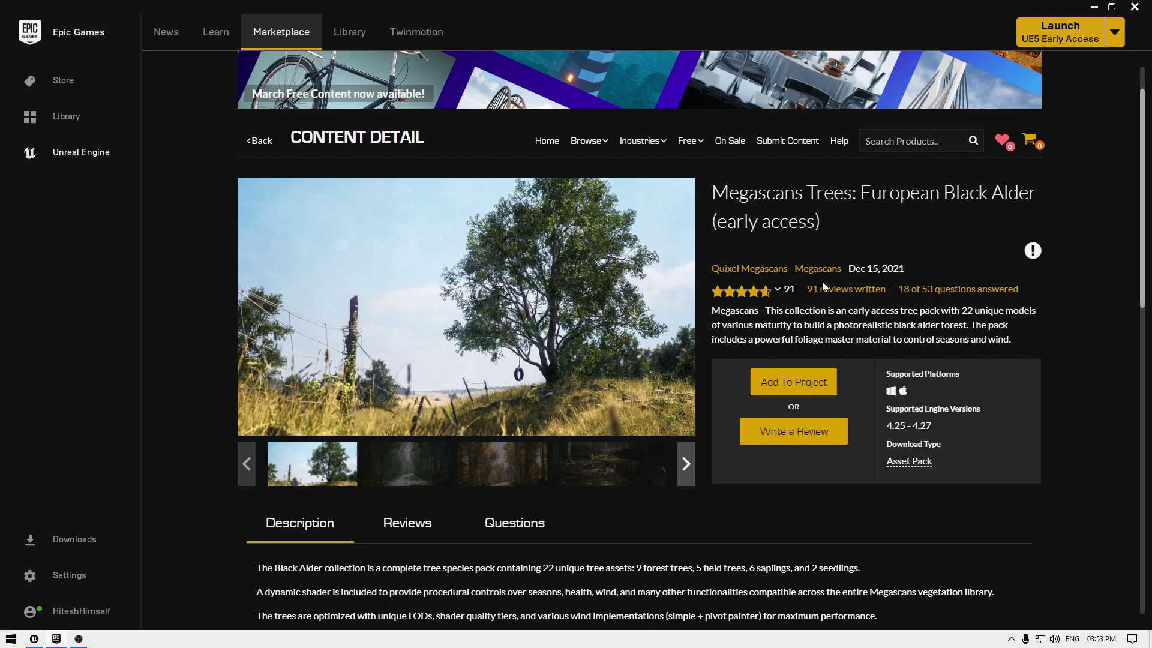
scroll(794, 282, "down", 1)
Start adding the pack to a project, toggling Show all projects on to reveal MyProject, then off
left_click(793, 328)
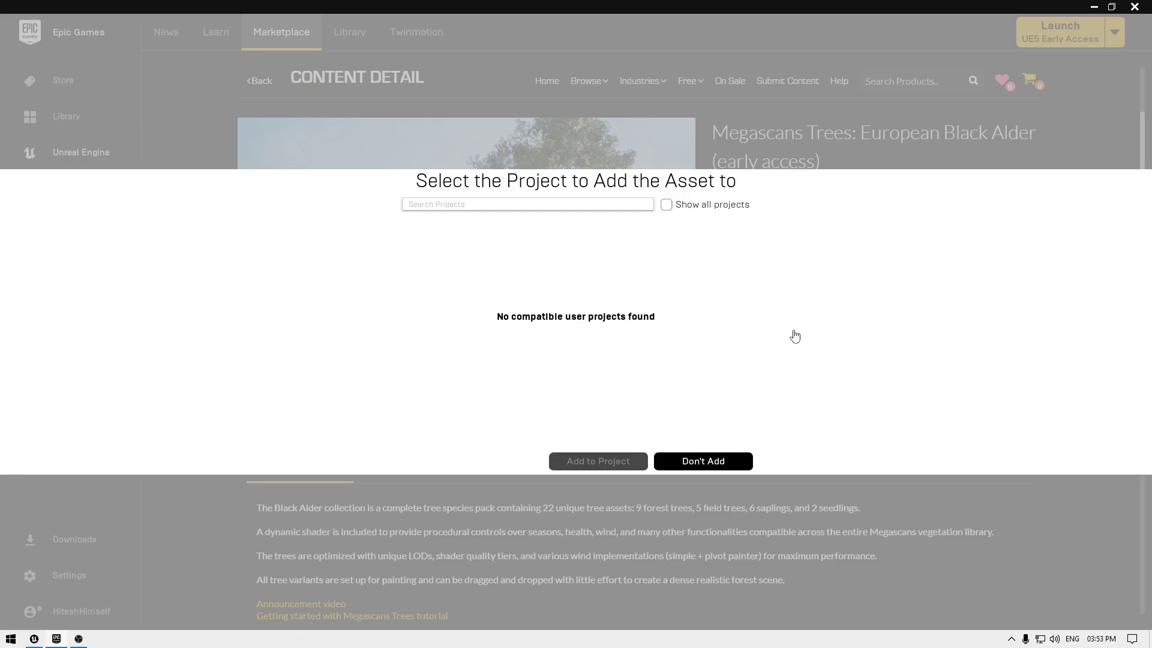
left_click(667, 208)
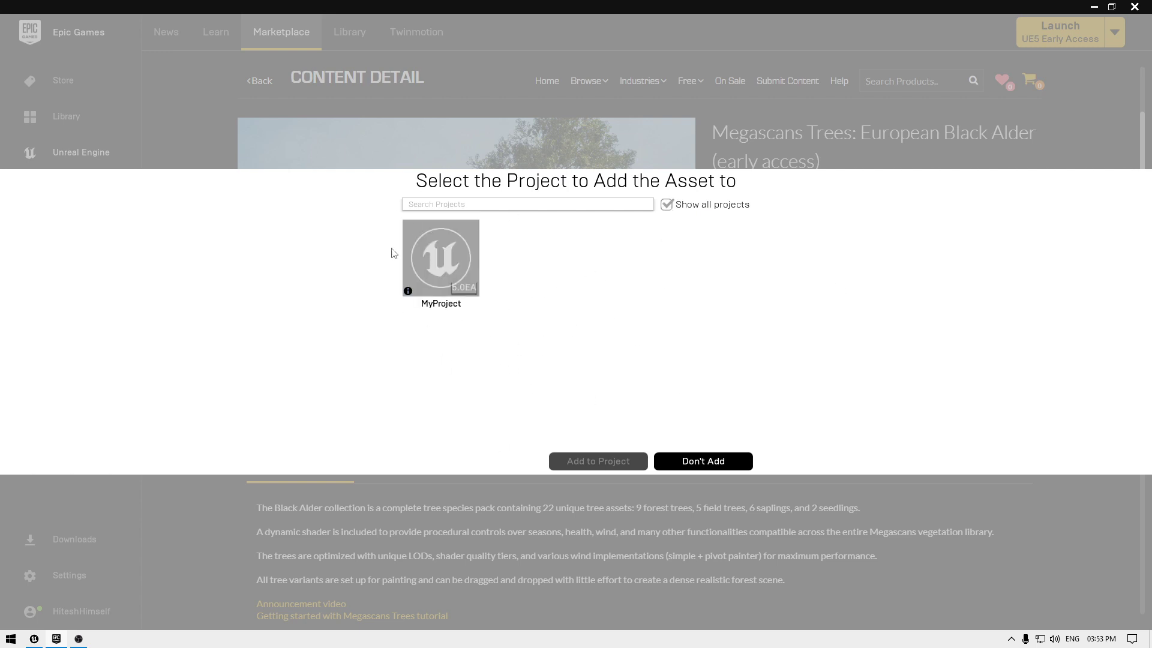
mouse_move(438, 303)
mouse_move(460, 263)
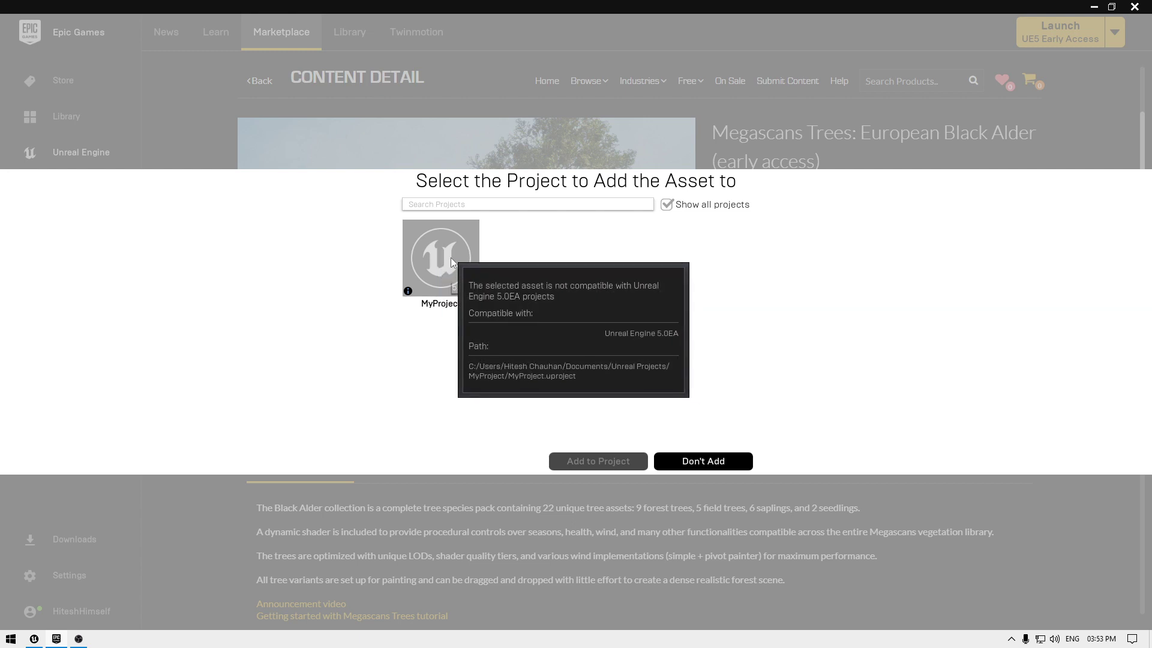
left_click(666, 207)
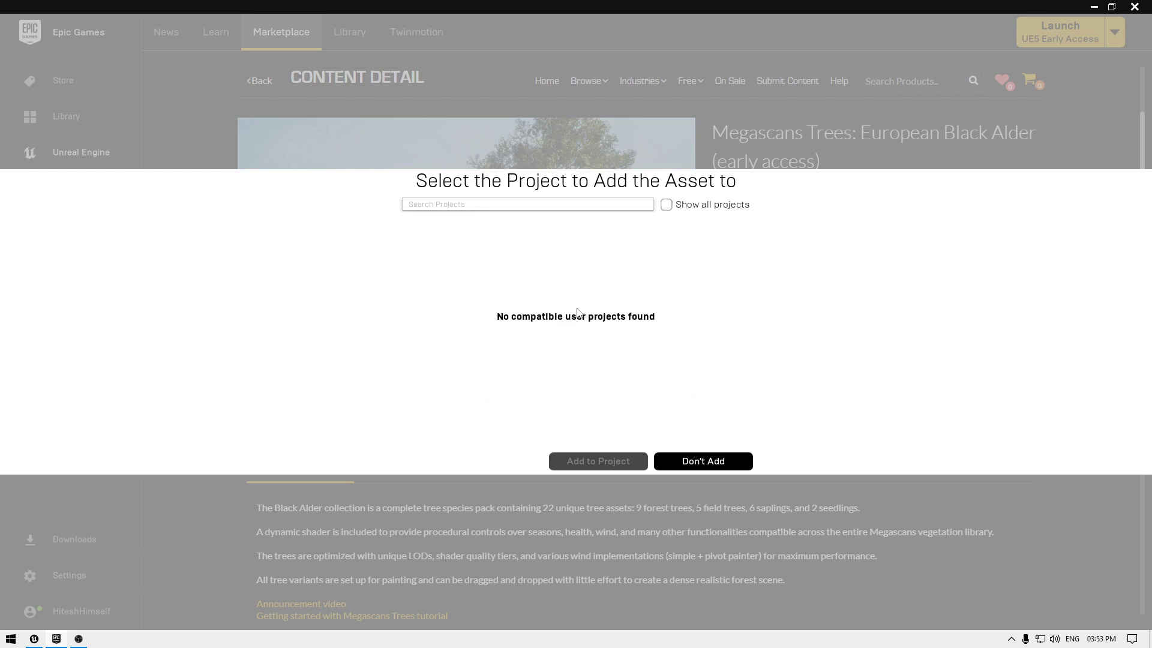
Show all projects, select MyProject and set the pack version to 4.27
left_click(667, 210)
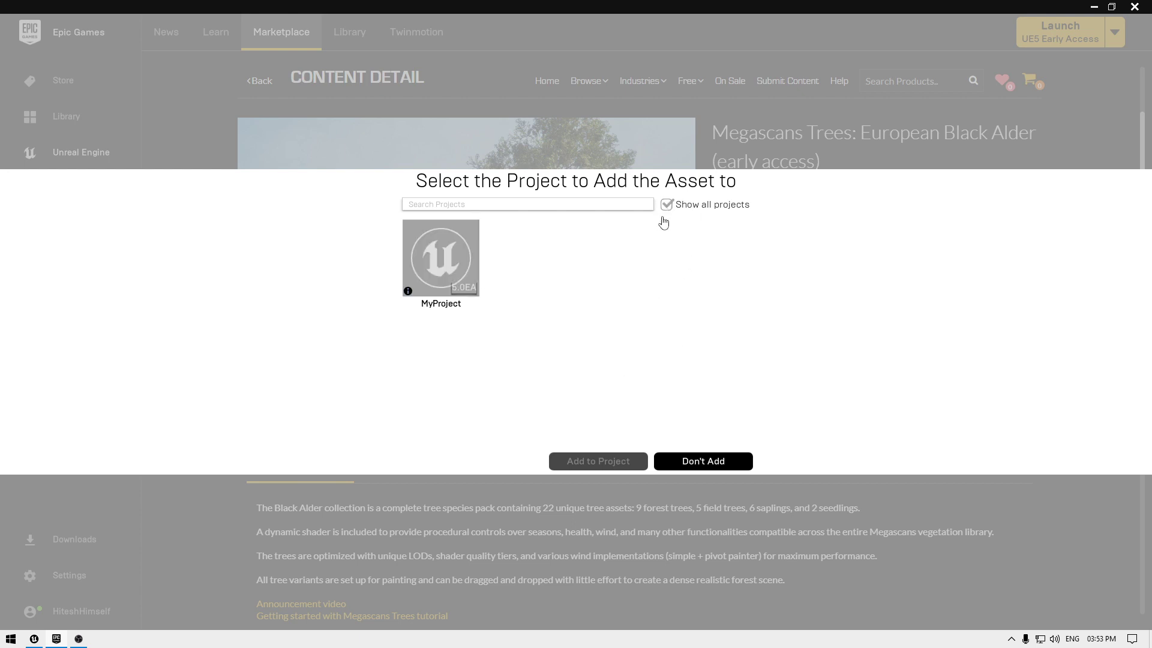
left_click(439, 250)
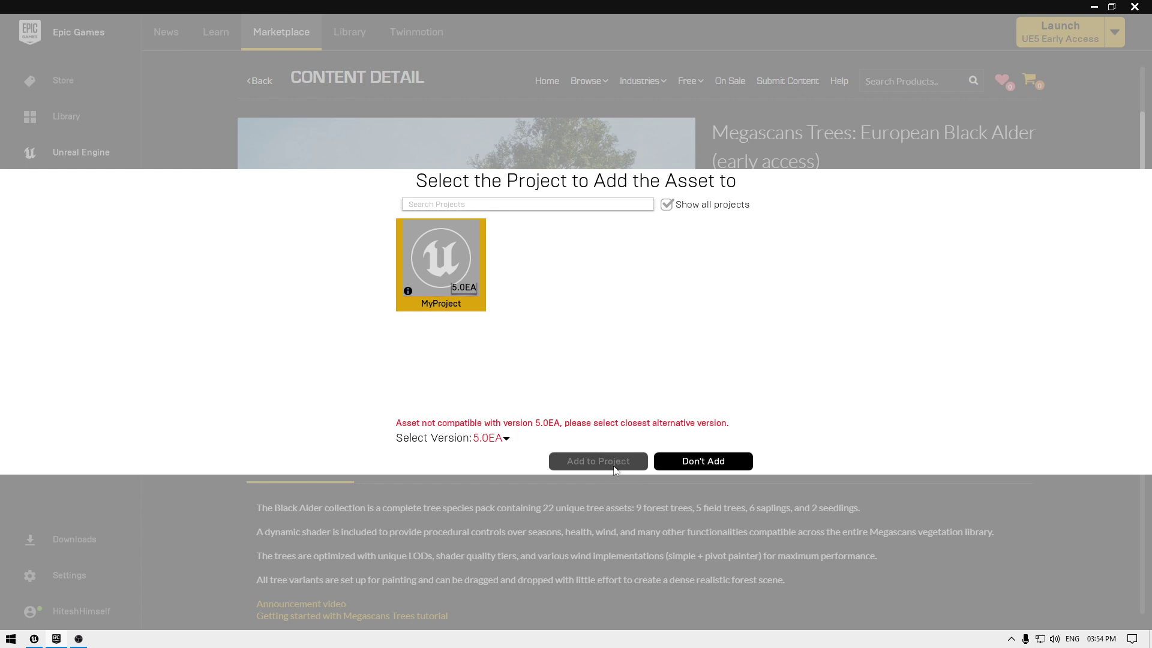
left_click(506, 439)
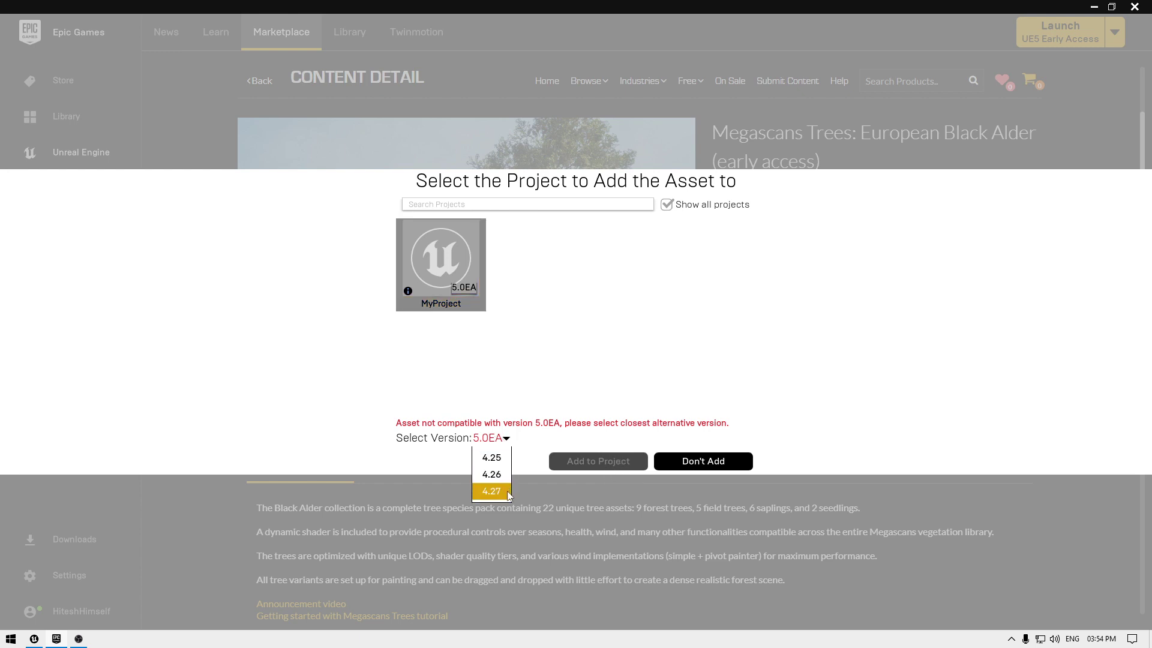
left_click(492, 491)
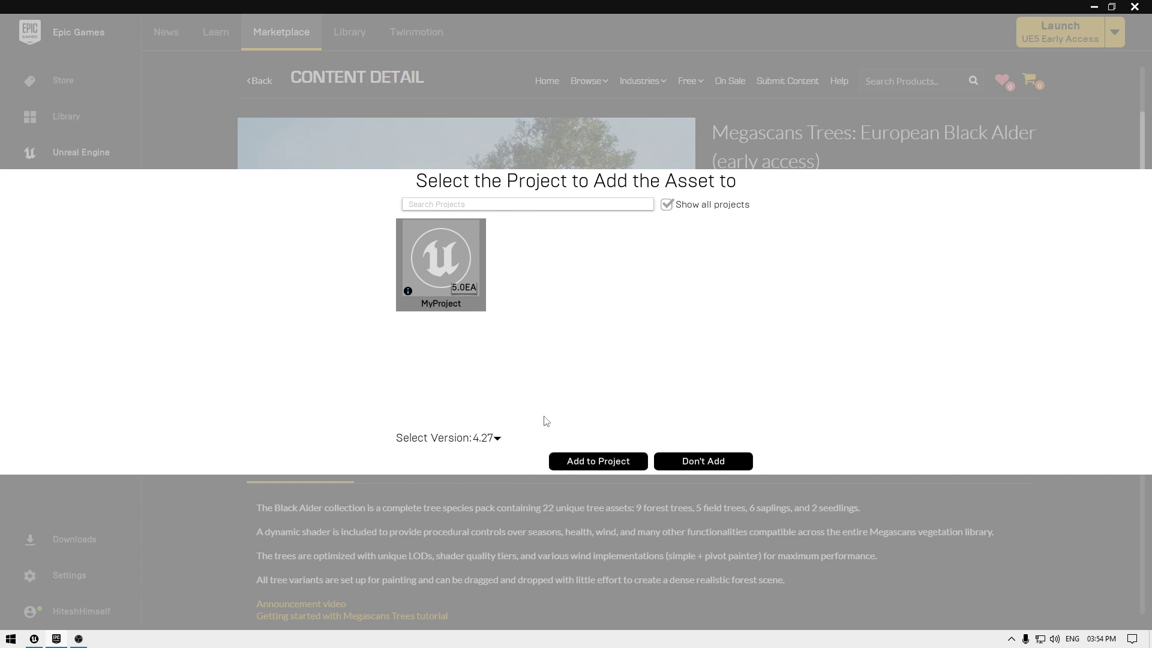
Reselect MyProject, choose version 4.27 again and try adding the pack
left_click(534, 367)
left_click(454, 268)
left_click(494, 440)
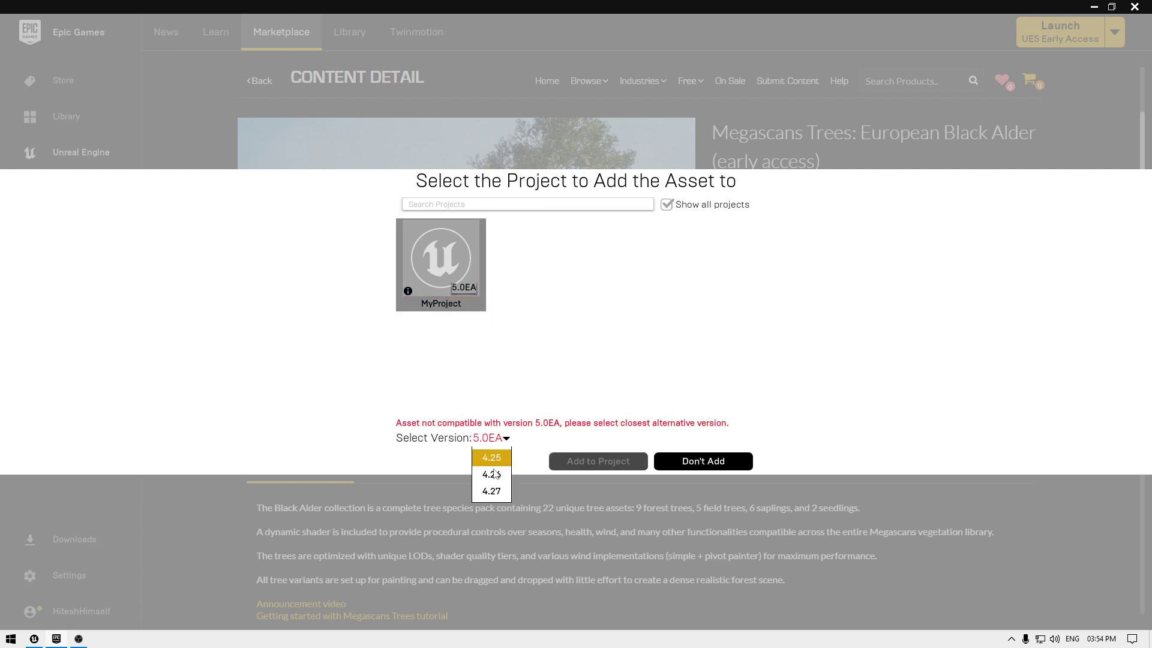
left_click(494, 488)
left_click(589, 467)
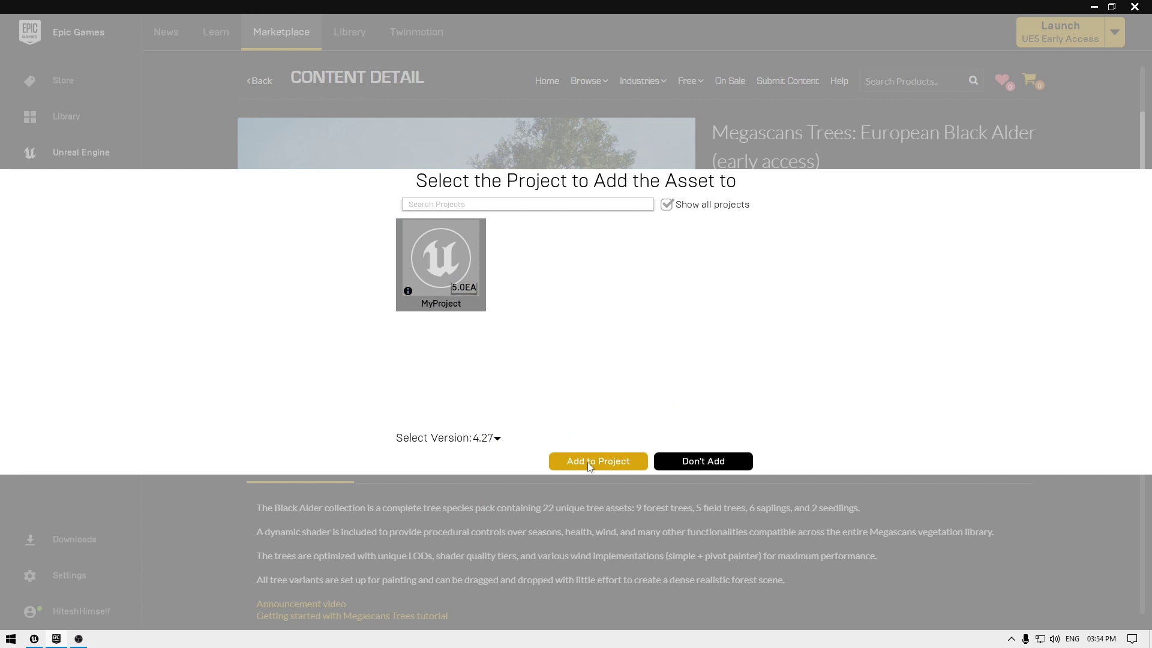
Confirm adding the 4.27 Black Alder pack to MyProject
left_click(590, 466)
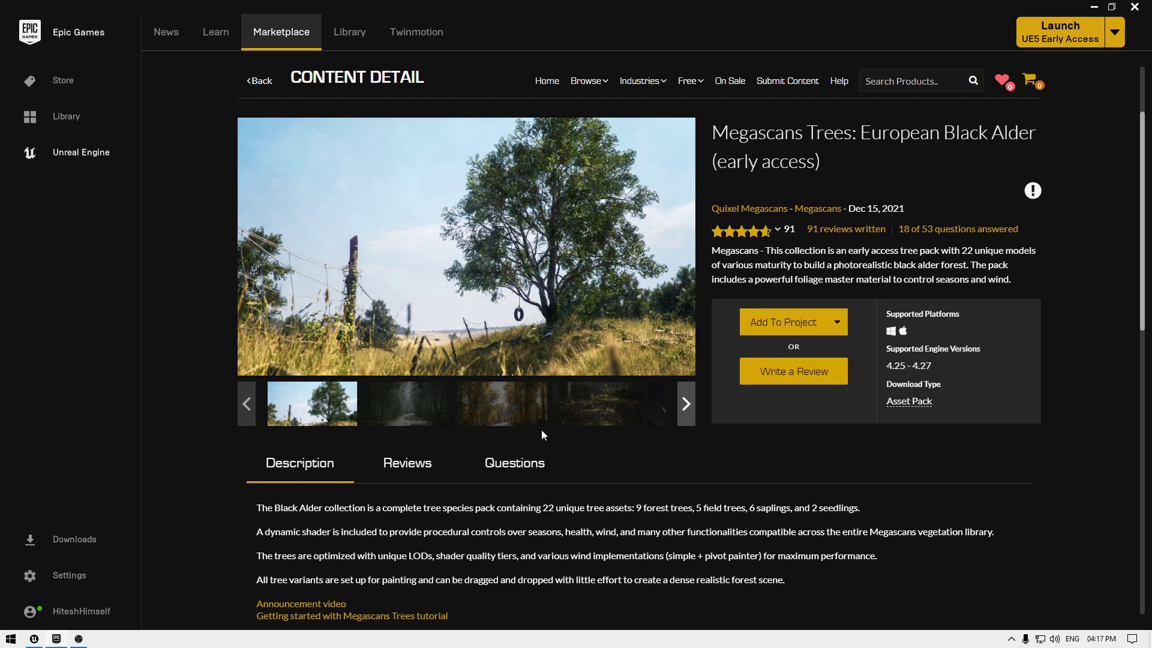
Add the pack again to MyProject, listing all projects and choosing engine version 4.27
left_click(793, 324)
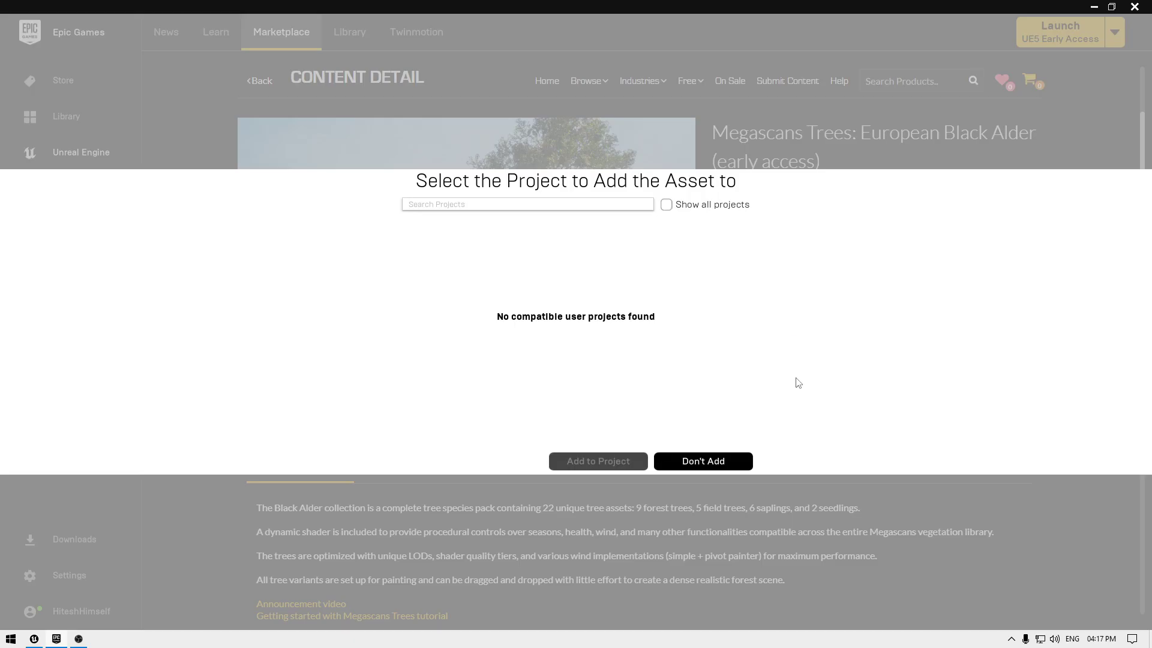
left_click(667, 205)
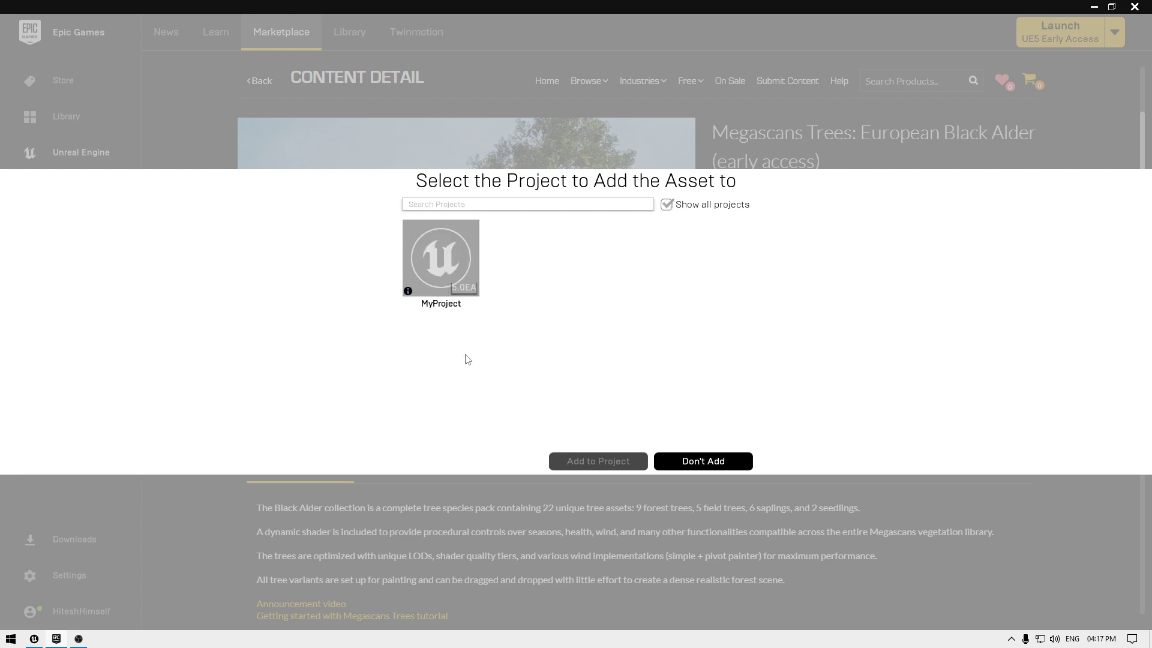
mouse_move(445, 251)
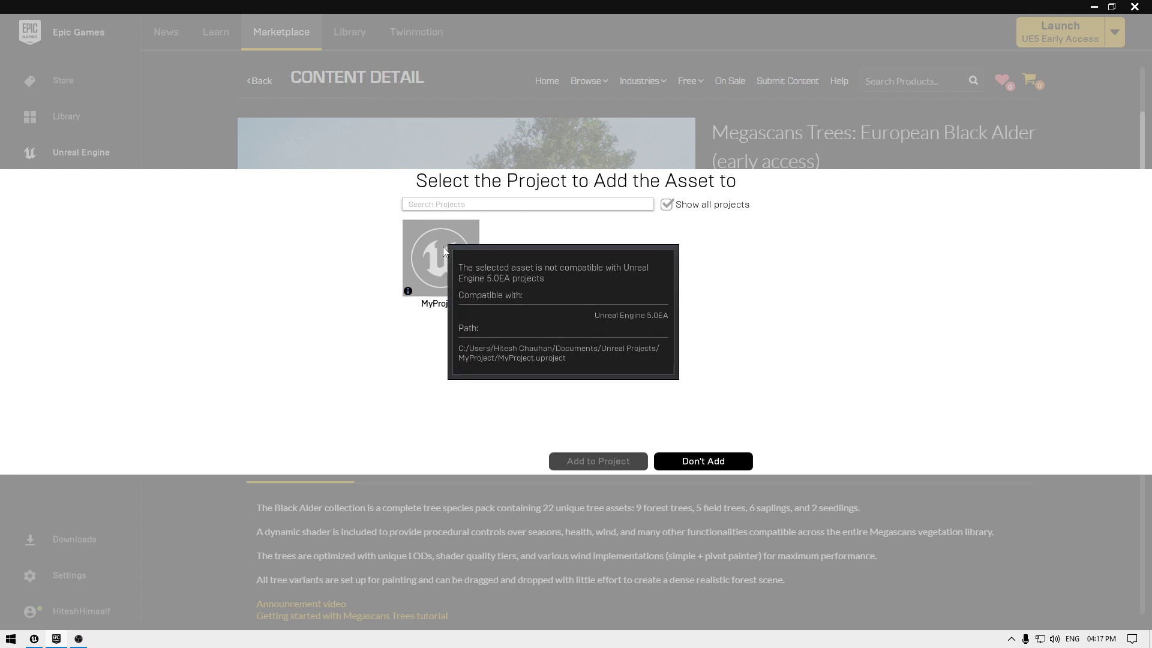
left_click(435, 266)
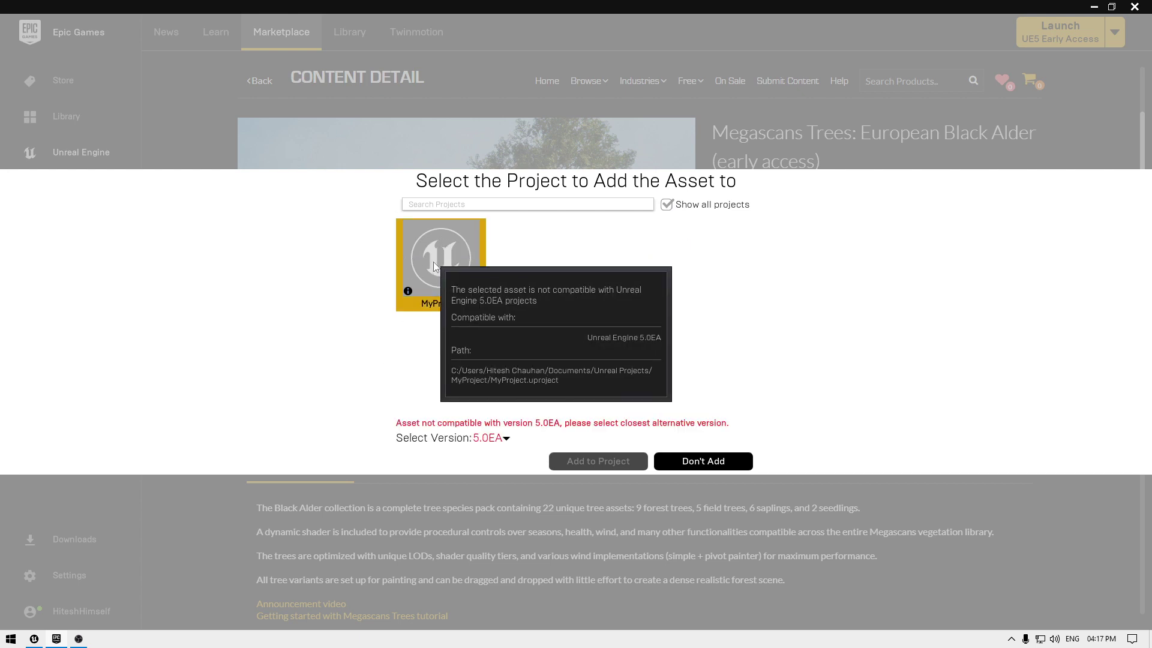
left_click(506, 441)
left_click(497, 488)
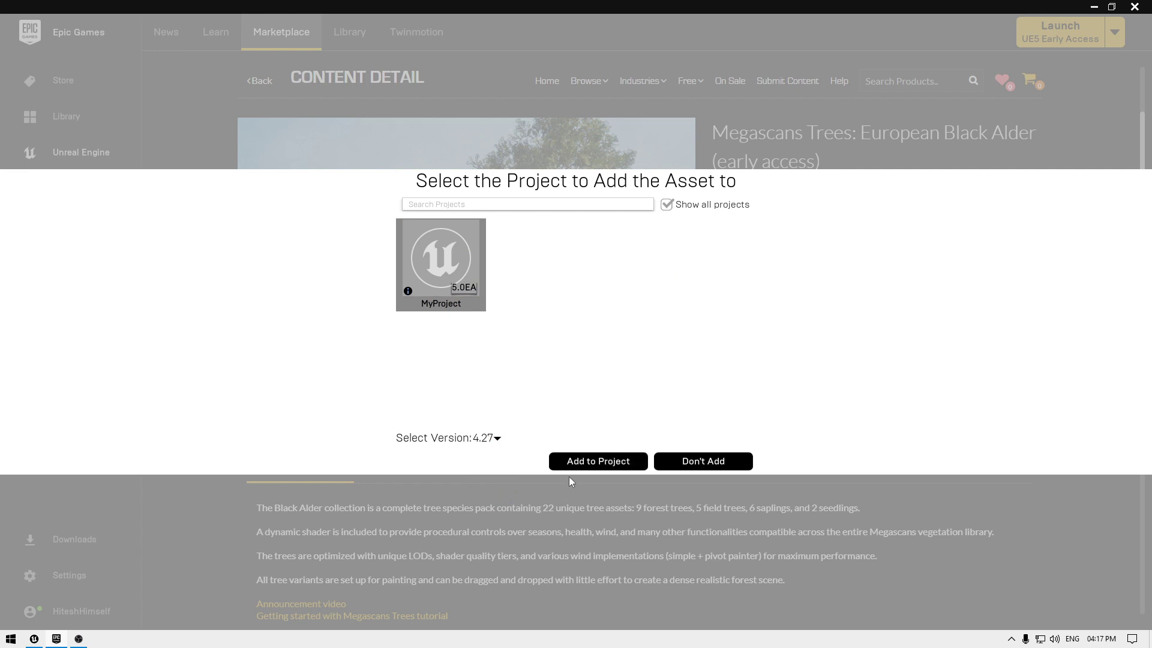
left_click(603, 463)
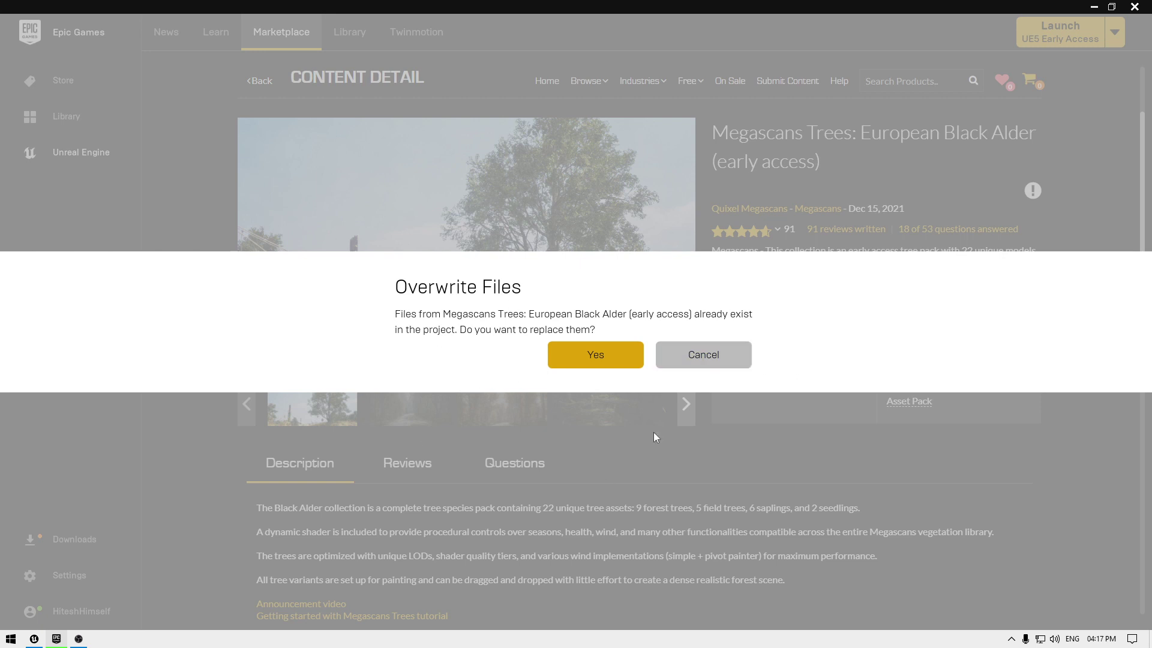
Confirm overwriting the existing Black Alder files in MyProject
left_click(586, 363)
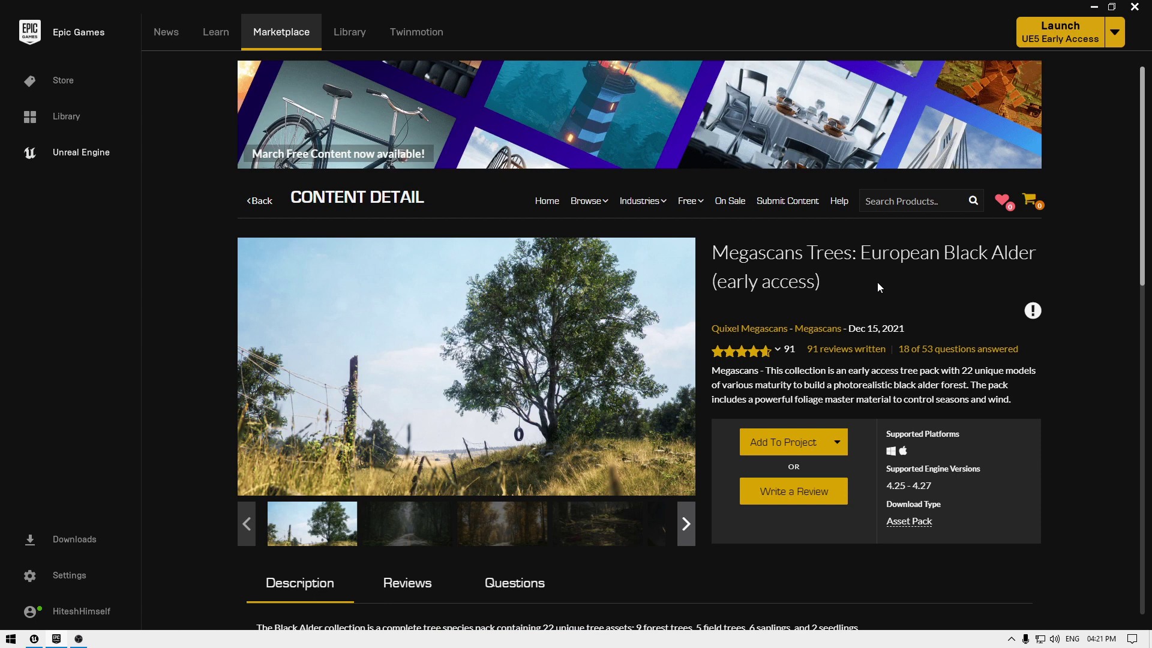
In Unreal Editor, open the content drawer and navigate to BlackAlder > Geometry > PivotPainter
left_click(34, 635)
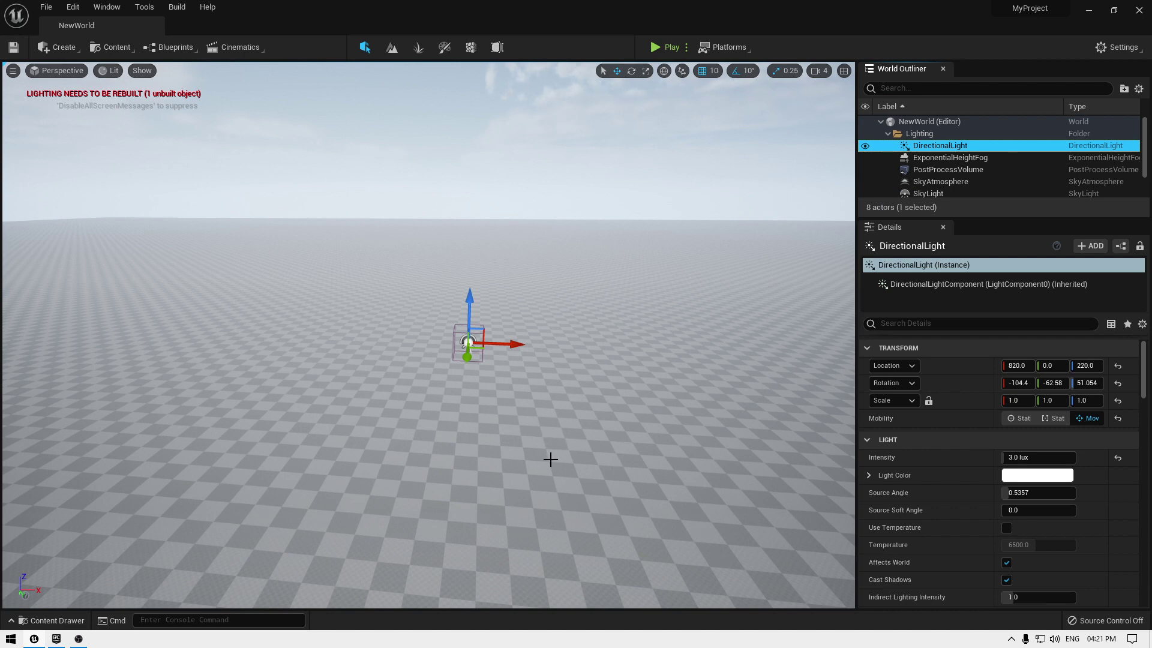
key("Escape")
left_click(615, 437)
key("ctrl+space")
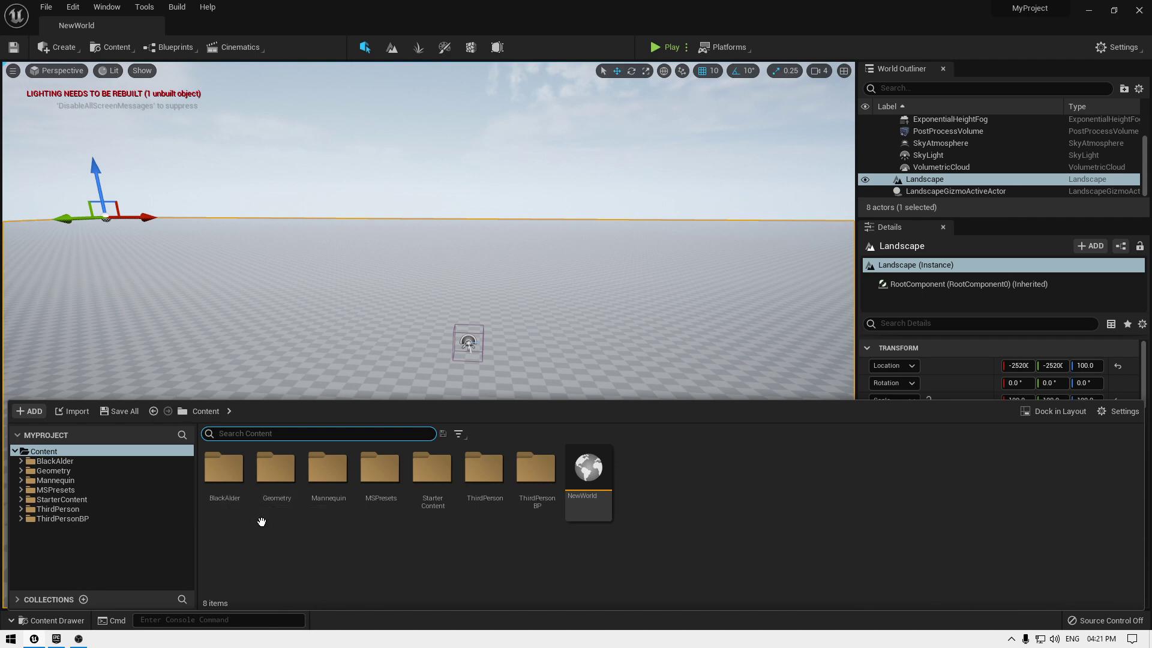
double_click(211, 478)
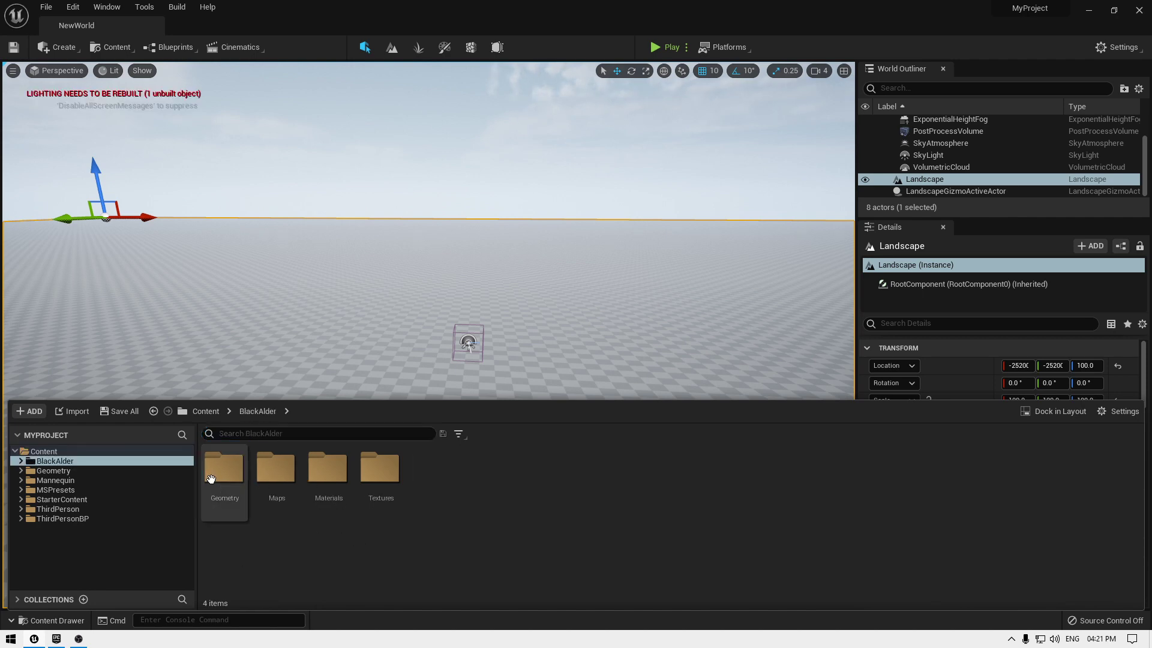
double_click(238, 491)
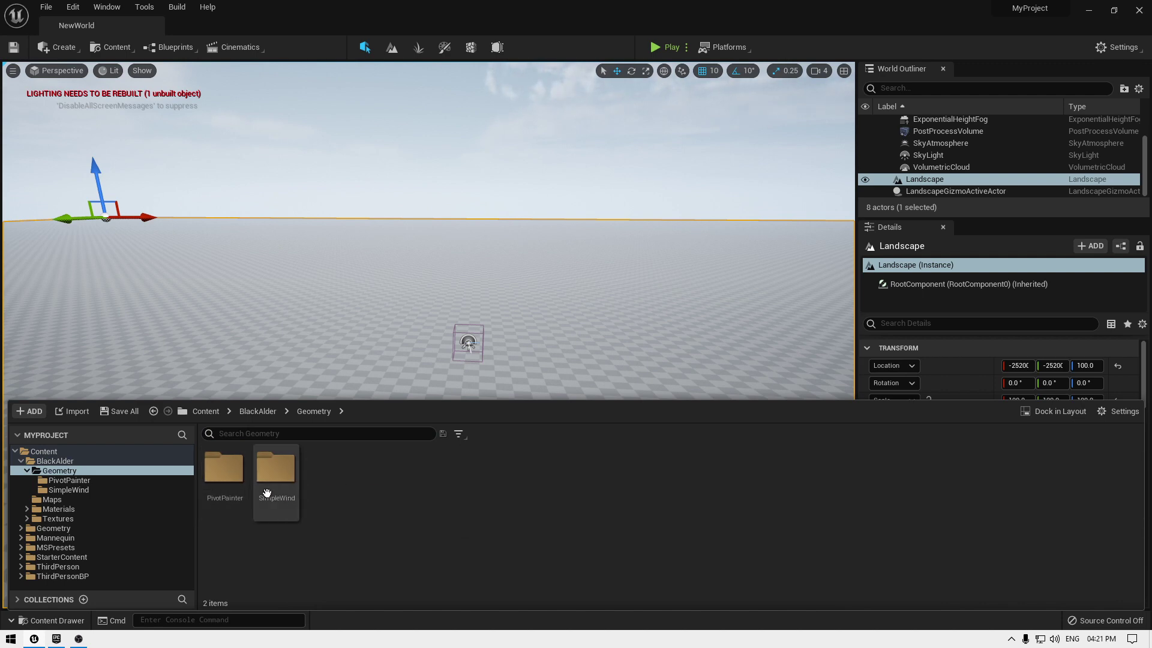
double_click(223, 471)
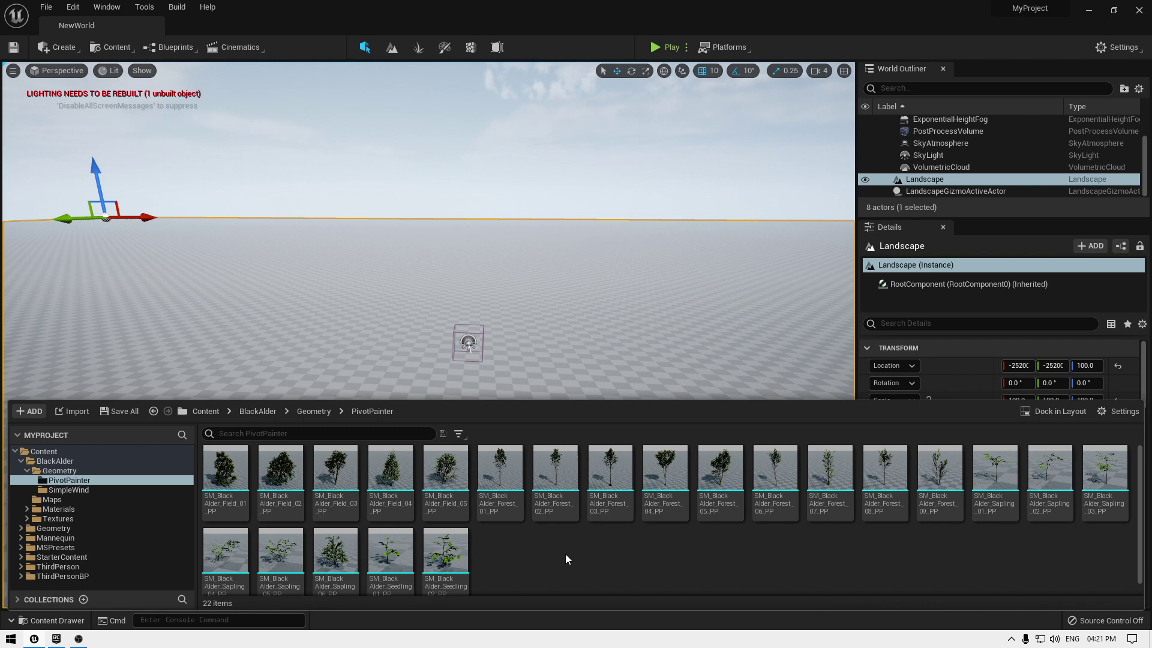
Drag SM_BlackAlder_Field_04_PP onto the landscape and bring the camera around to view it
left_click(396, 483)
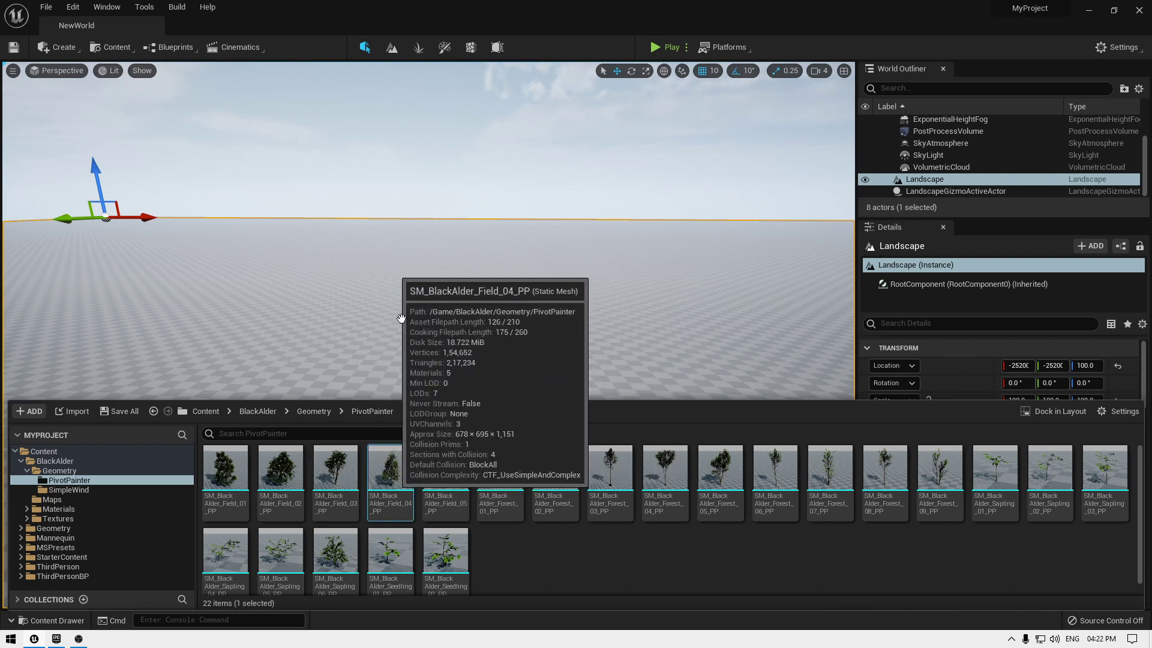
left_click_drag(401, 318, 425, 324)
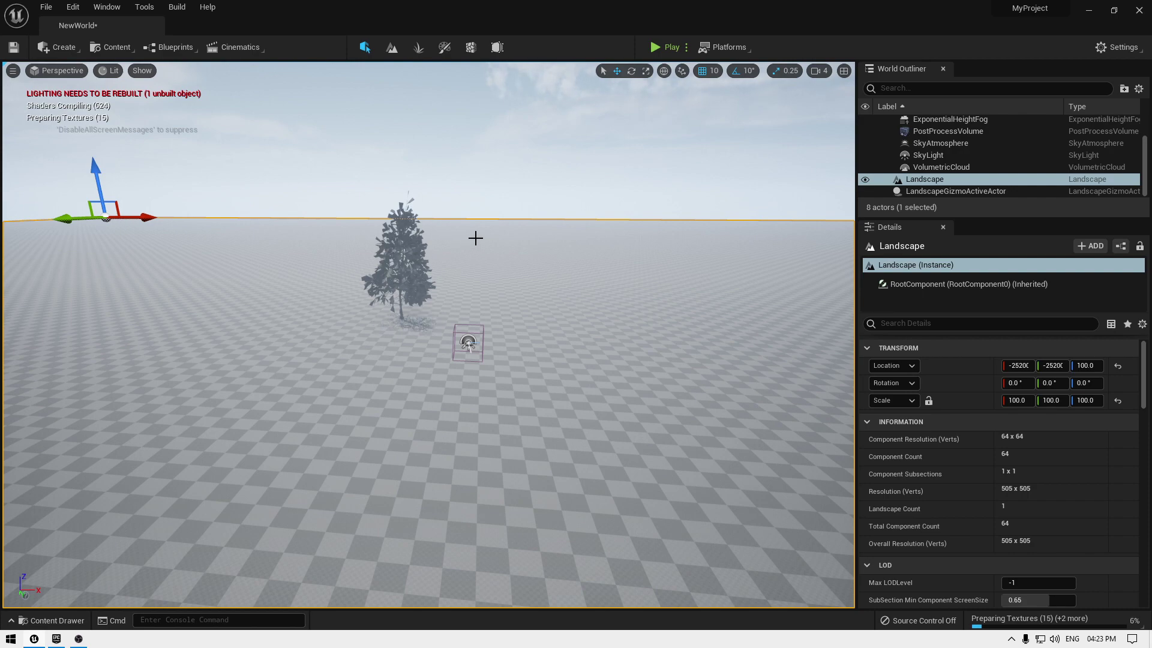
mouse_move(474, 239)
right_mouse_down()
mouse_move(444, 240)
mouse_move(474, 238)
mouse_move(477, 222)
right_mouse_up()
key("w")
right_click_drag(477, 498, 486, 545)
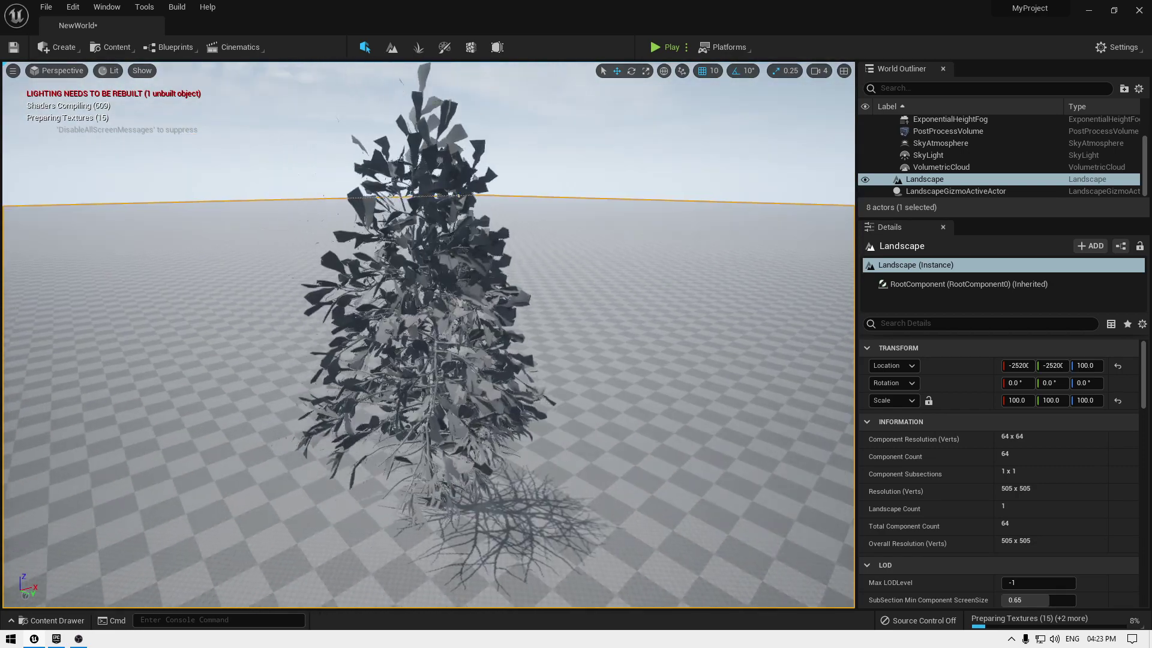
right_click_drag(297, 339, 297, 339)
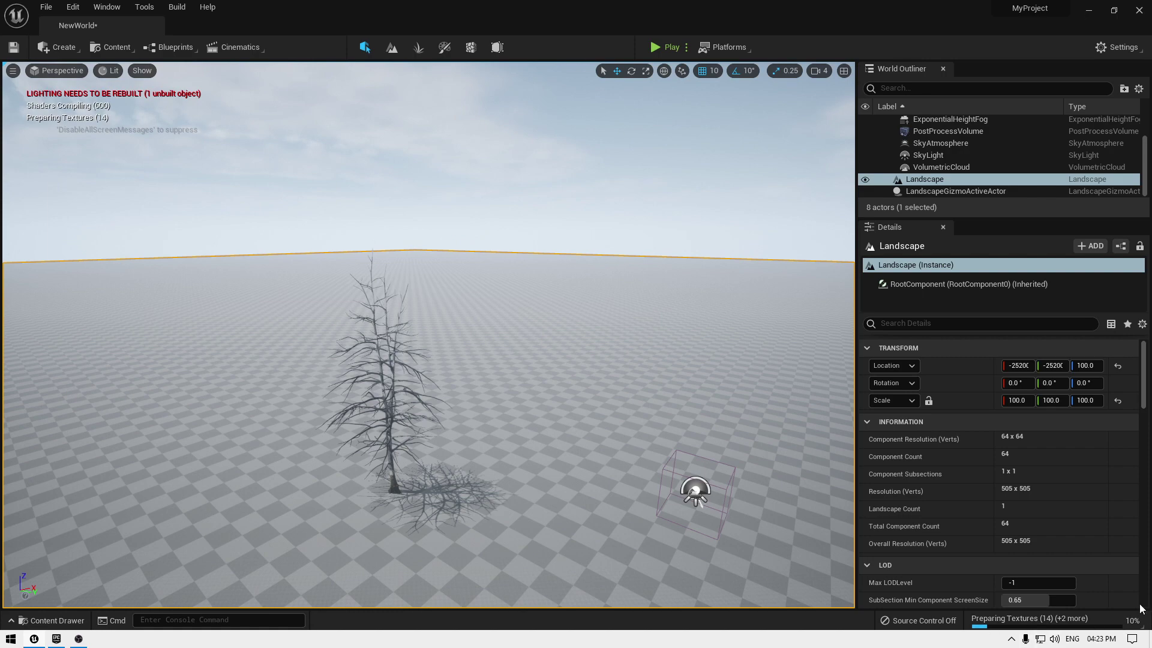
scroll(610, 577, "down", 4)
key("ctrl+space")
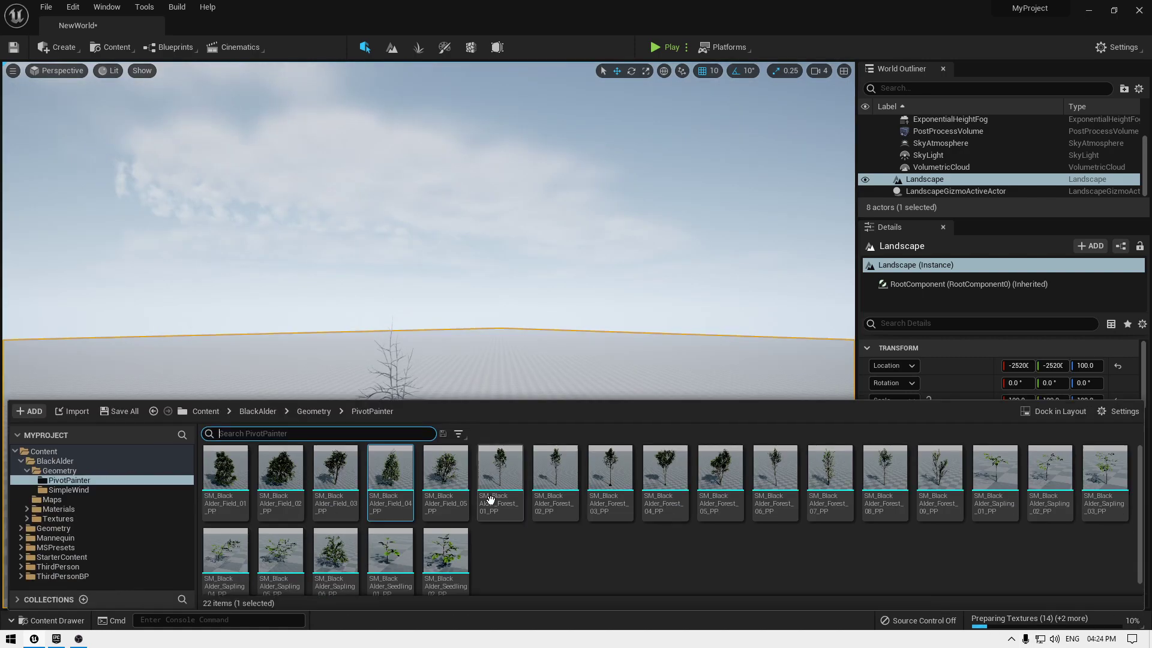
left_click(570, 581)
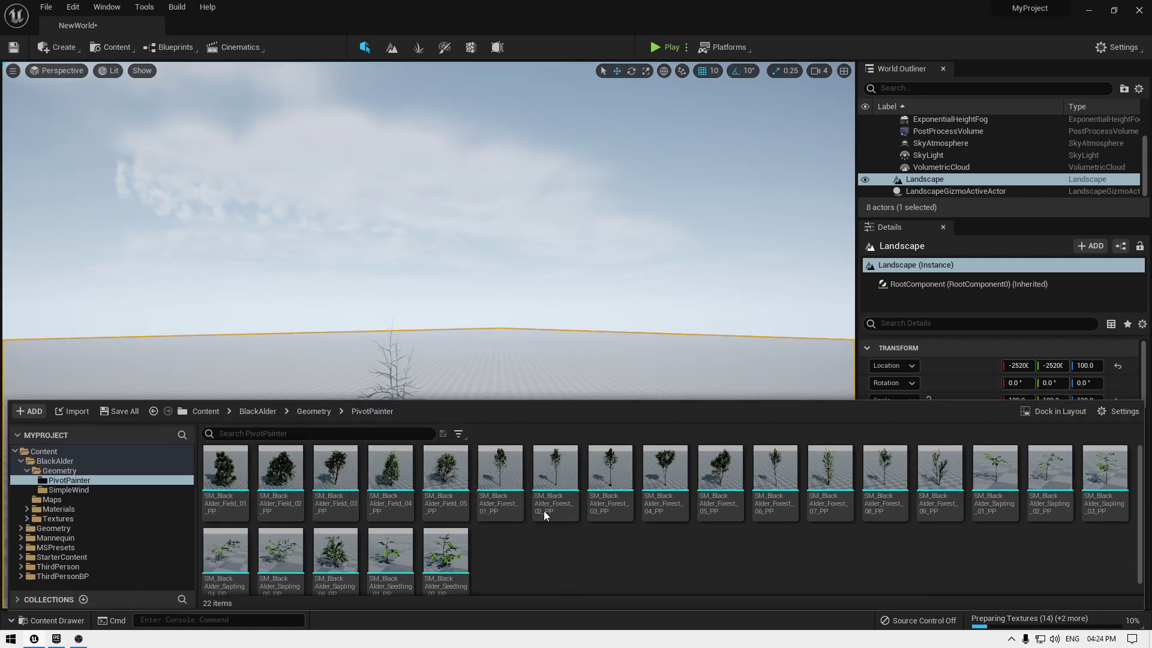
left_click(422, 407)
mouse_move(421, 406)
right_mouse_down()
mouse_move(422, 480)
mouse_move(422, 414)
right_mouse_up()
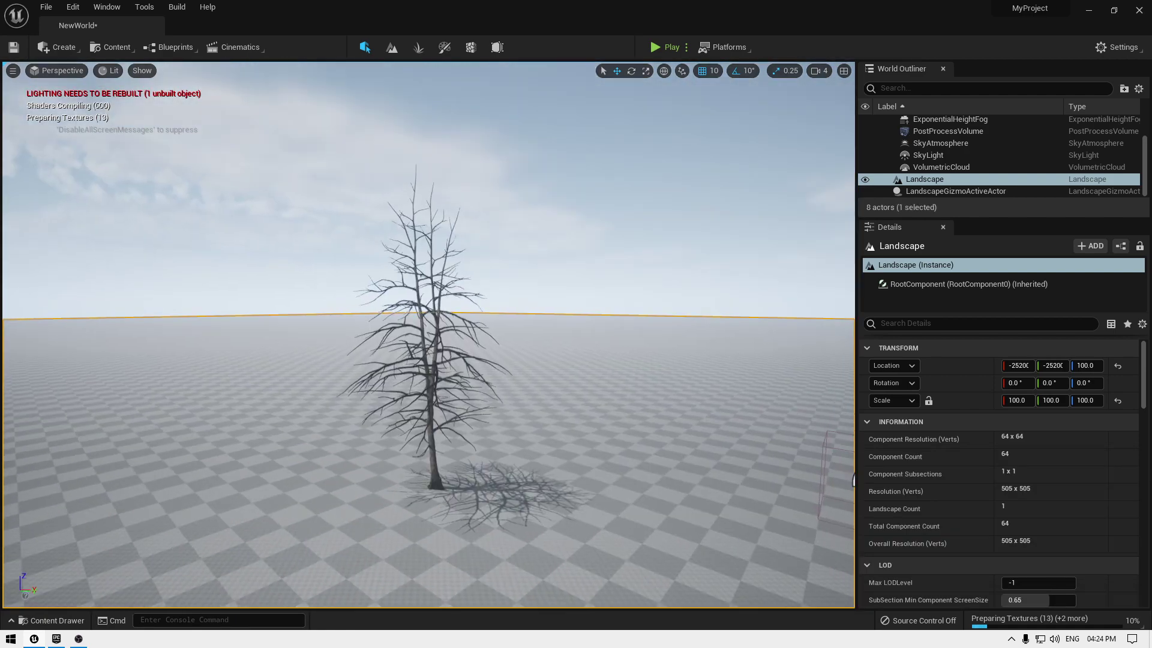